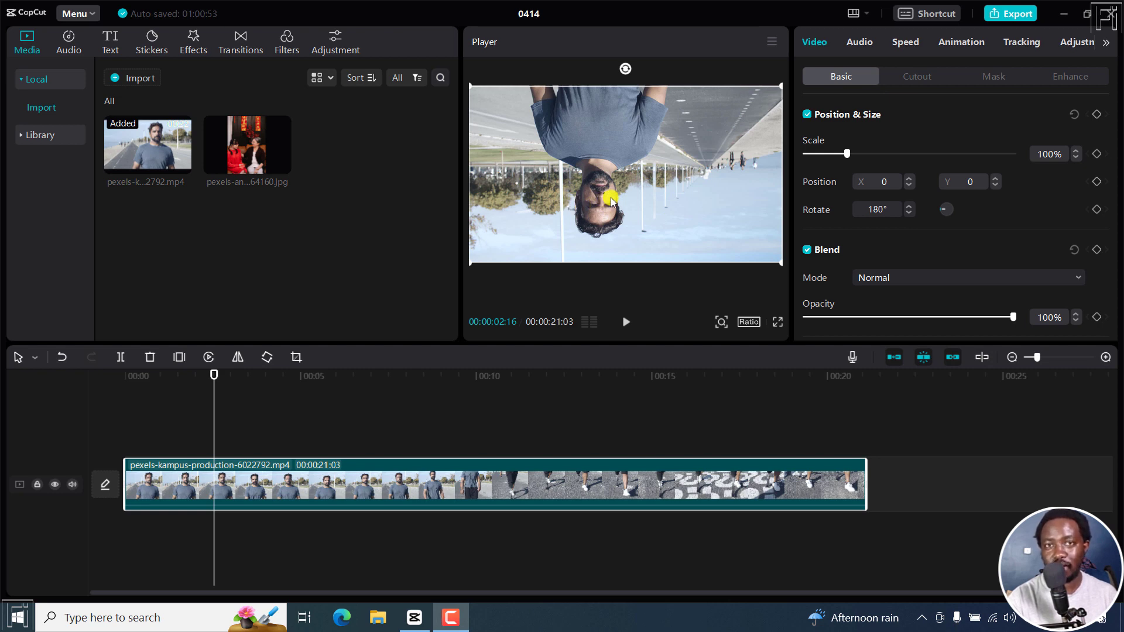
# - Preview the upside-down clip full screen, then return to the editor
pyautogui.click(777, 322)
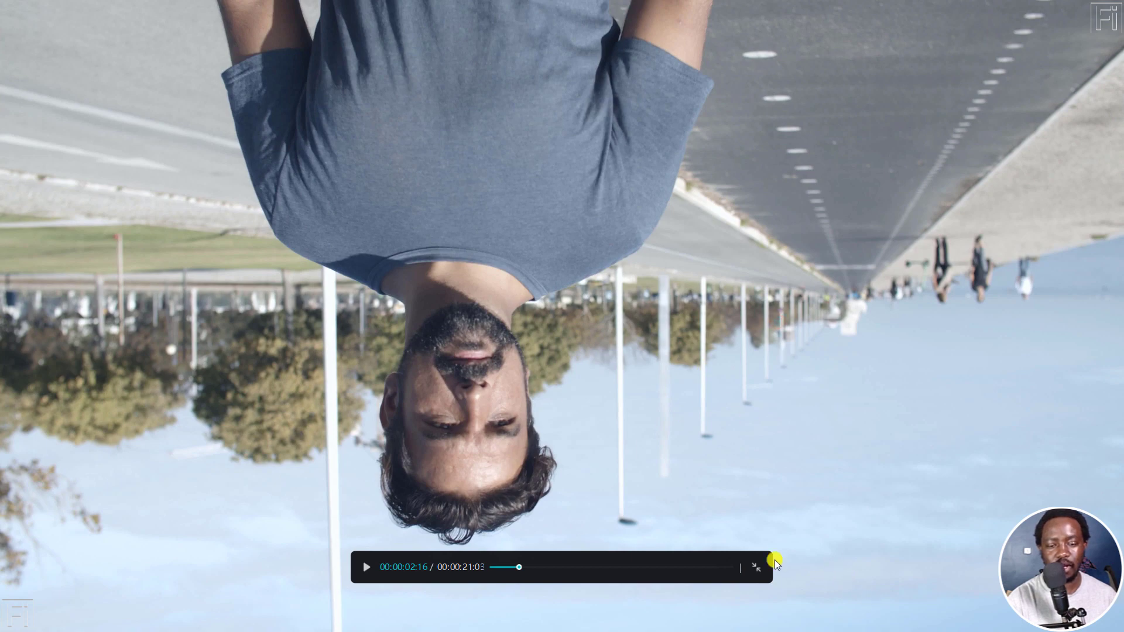
pyautogui.click(755, 566)
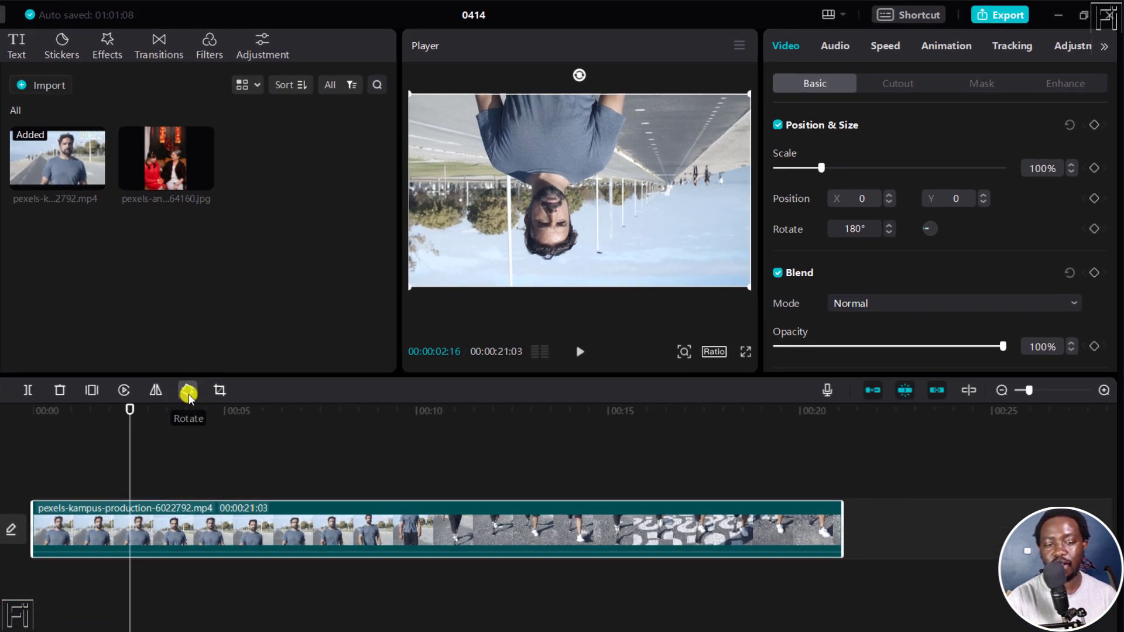
# - Rotate the clip two quarter turns from 180° to 360° so it stands upright
pyautogui.click(188, 391)
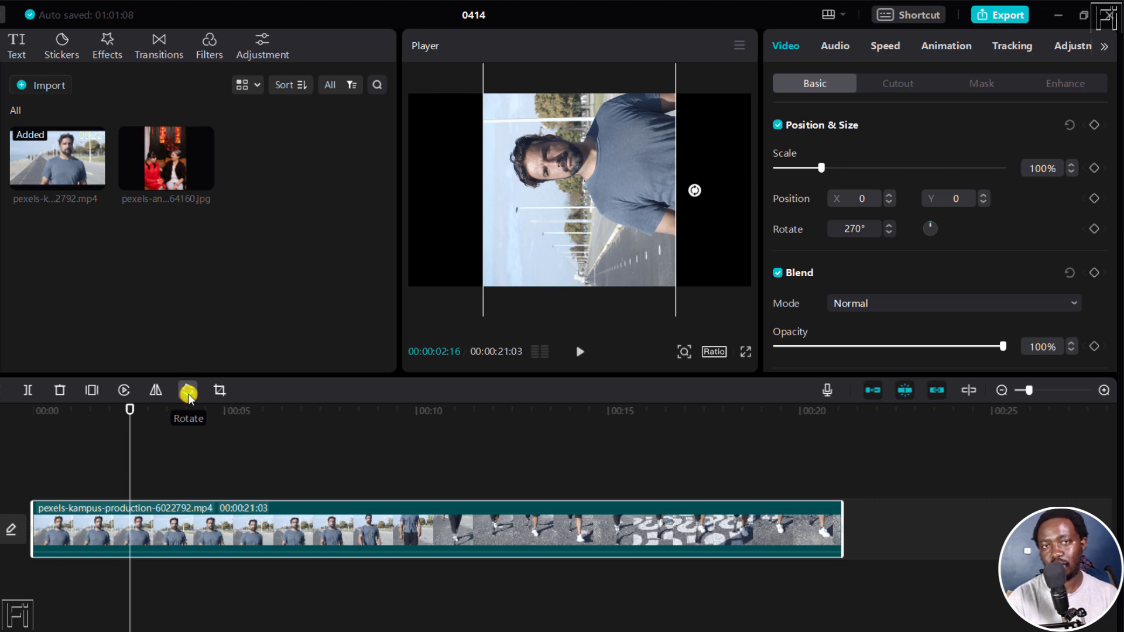
pyautogui.click(188, 391)
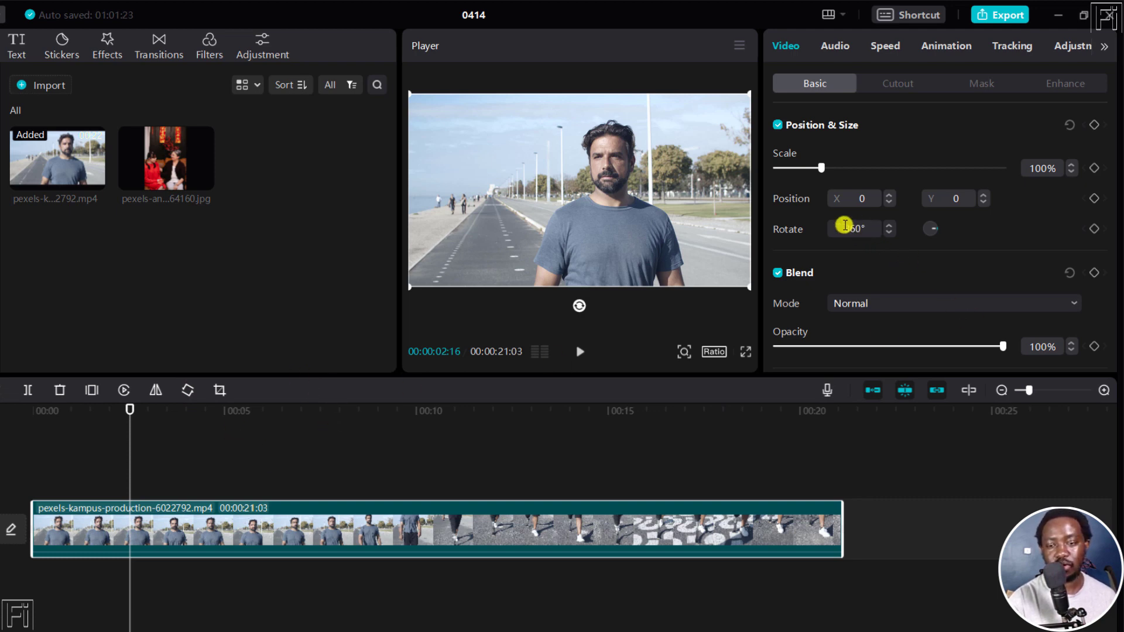
# - Replace the 360 value in the Video Basic Rotate field with 180 and apply it
pyautogui.click(832, 228)
pyautogui.moveTo(864, 230); pyautogui.dragTo(836, 231)
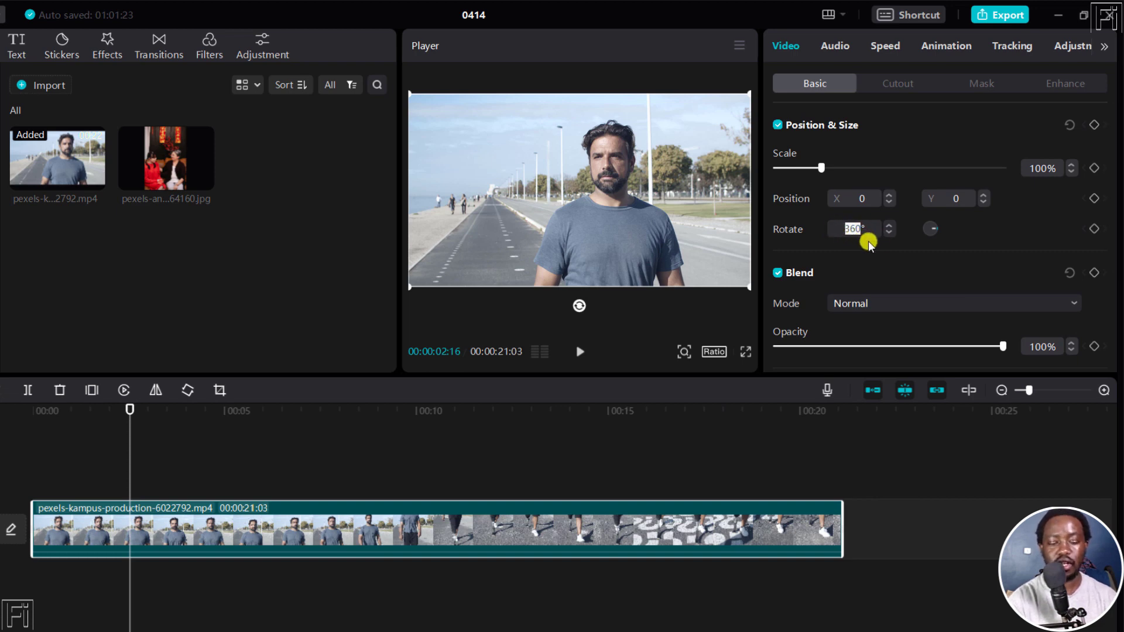
pyautogui.write('180')
pyautogui.press('Return')
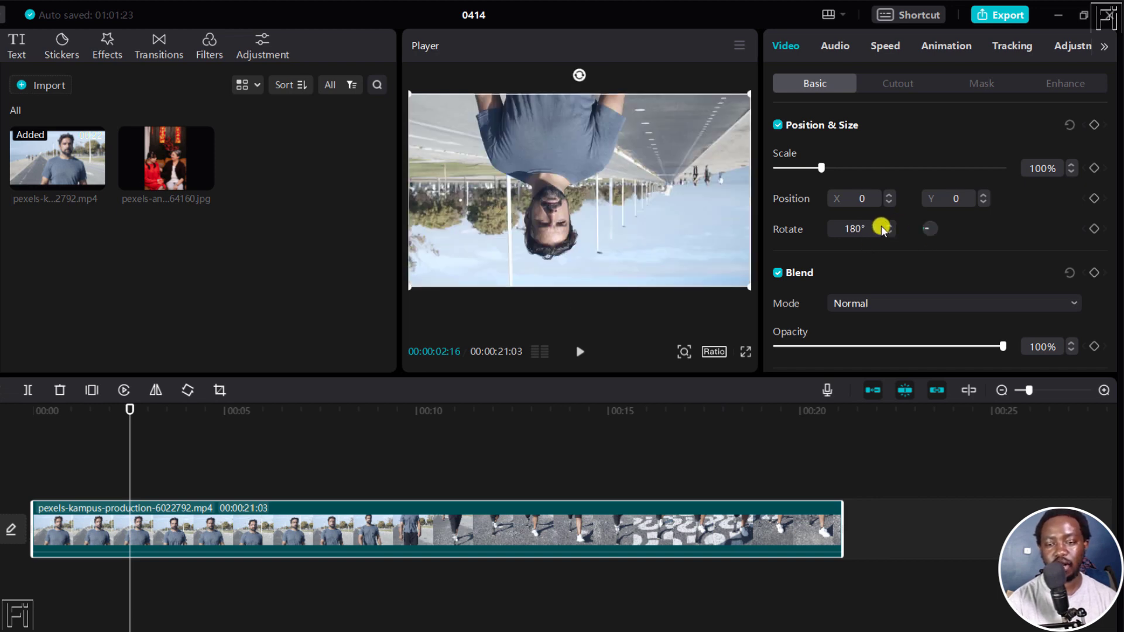
# - Spin the rotate dial to about 364°, then nudge it down to exactly 360°
pyautogui.moveTo(924, 234); pyautogui.dragTo(935, 231)
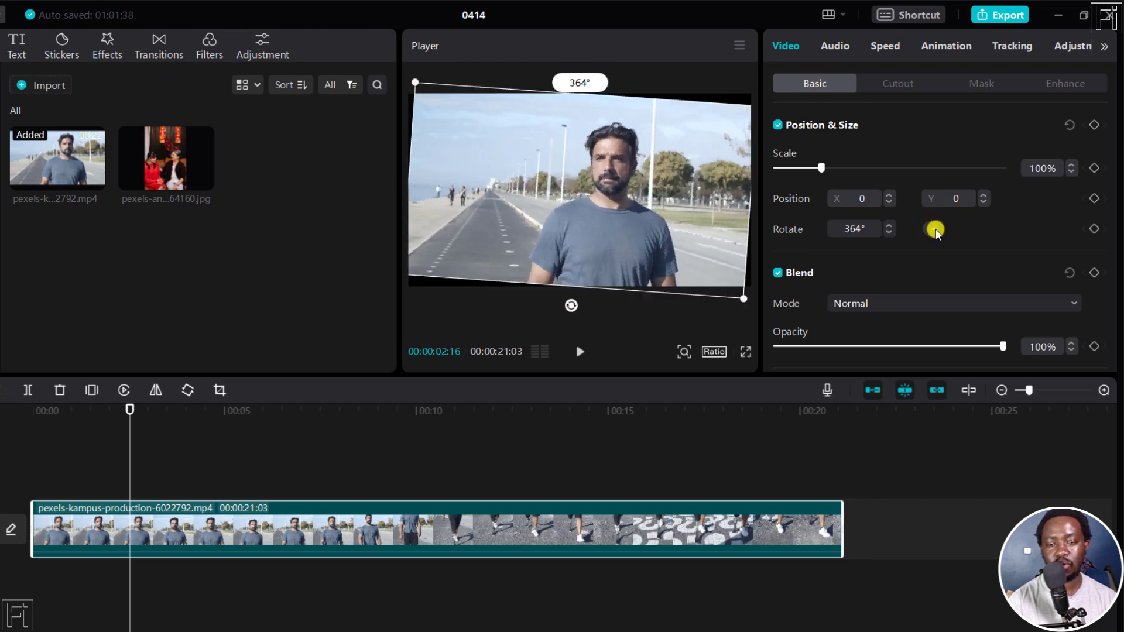
pyautogui.click(861, 229)
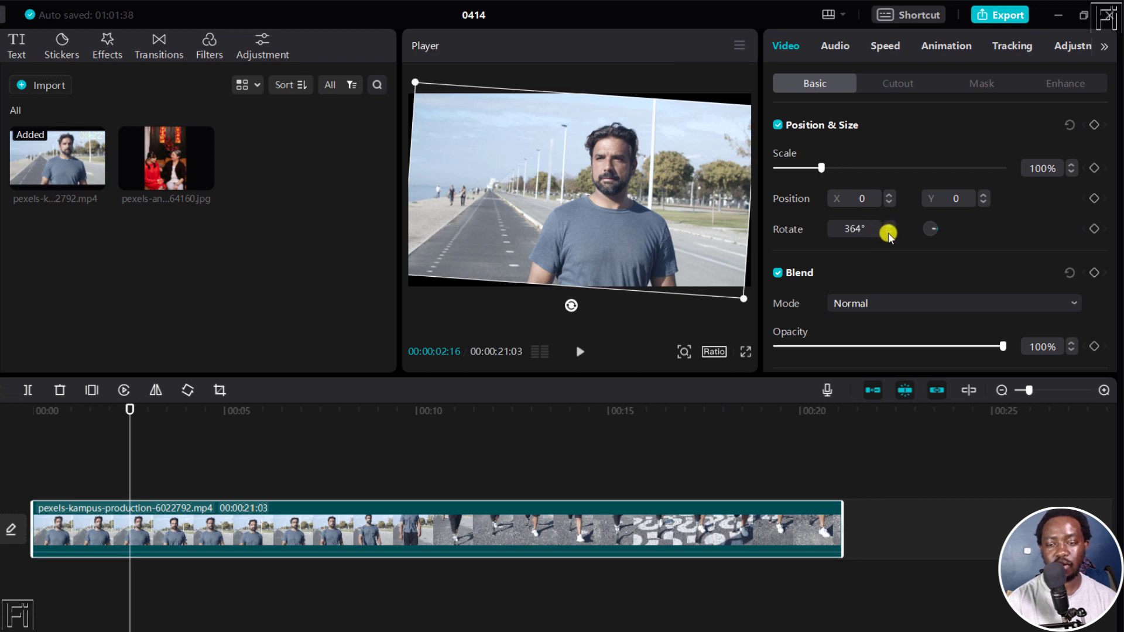
pyautogui.click(889, 233)
pyautogui.click(889, 233)
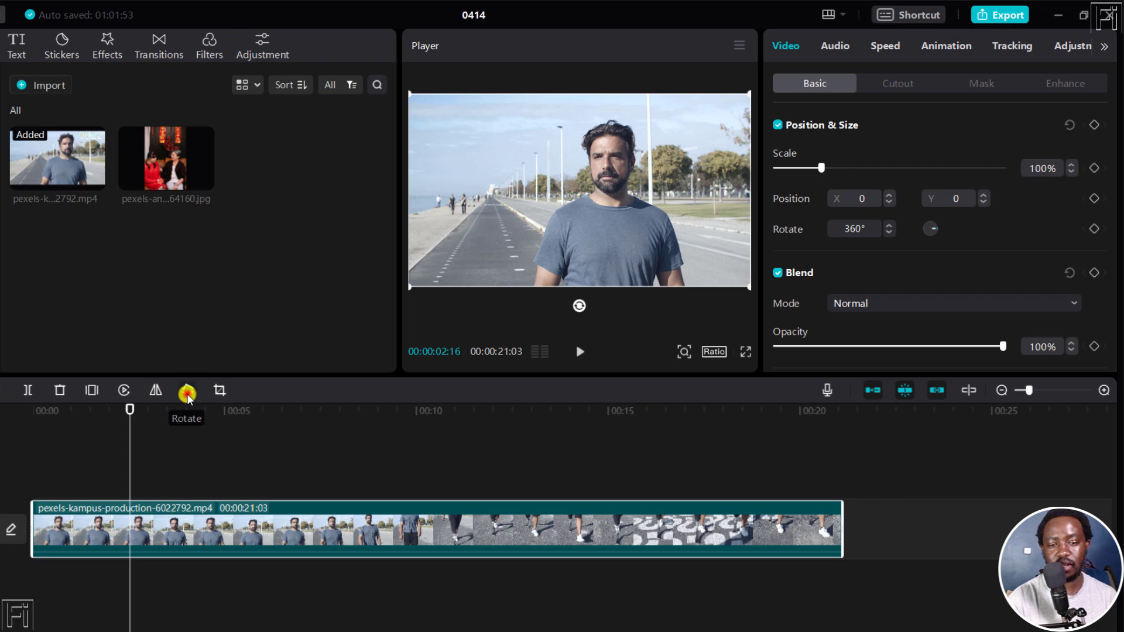
# - Rotate the clip further with the toolbar Rotate button until it reads 720°
pyautogui.click(188, 392)
pyautogui.click(189, 392)
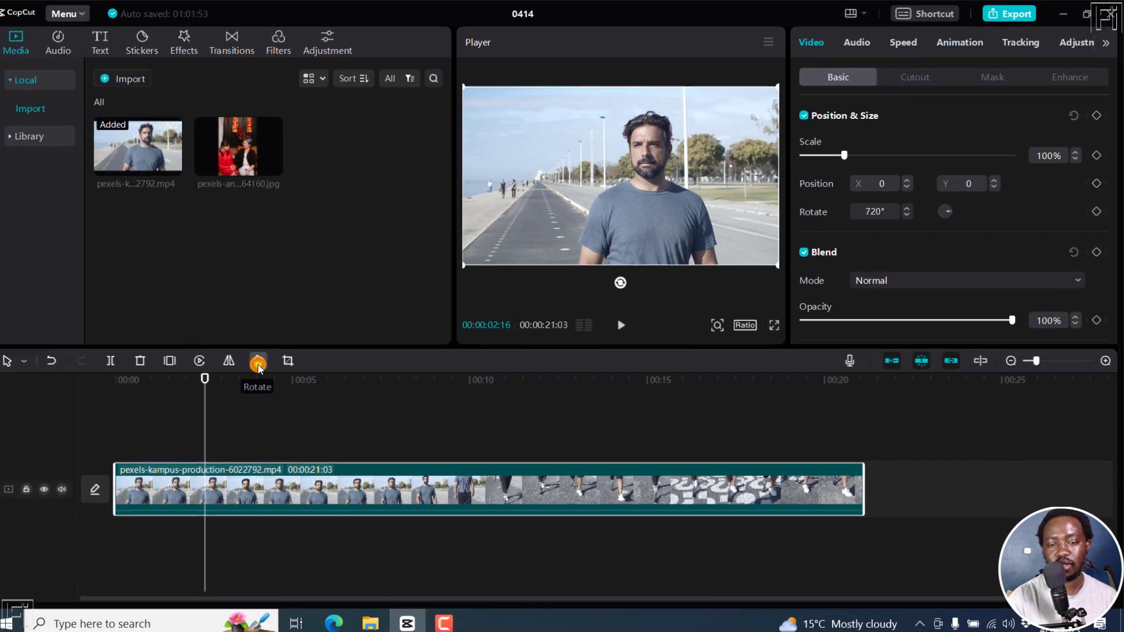